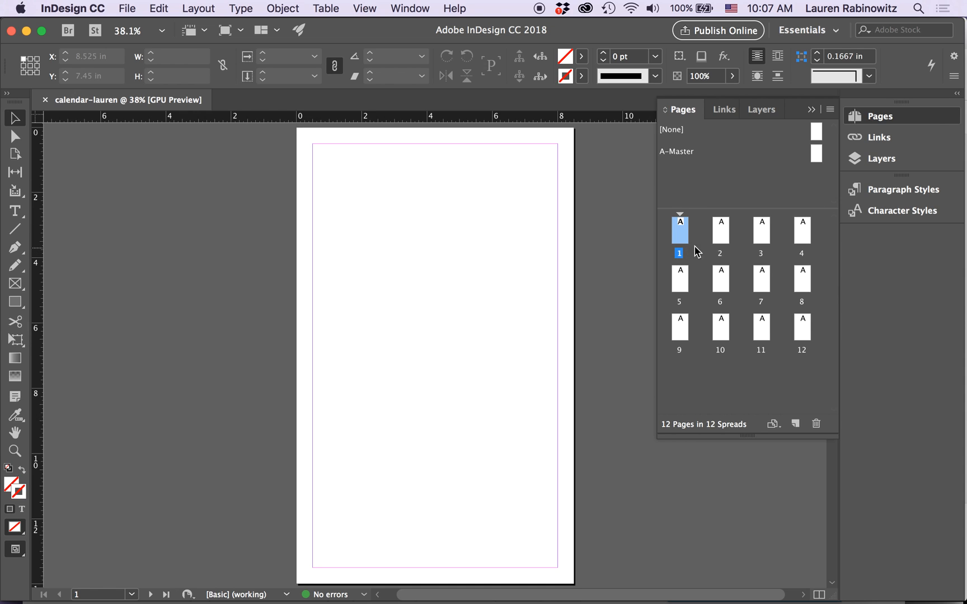
pyautogui.click(723, 241)
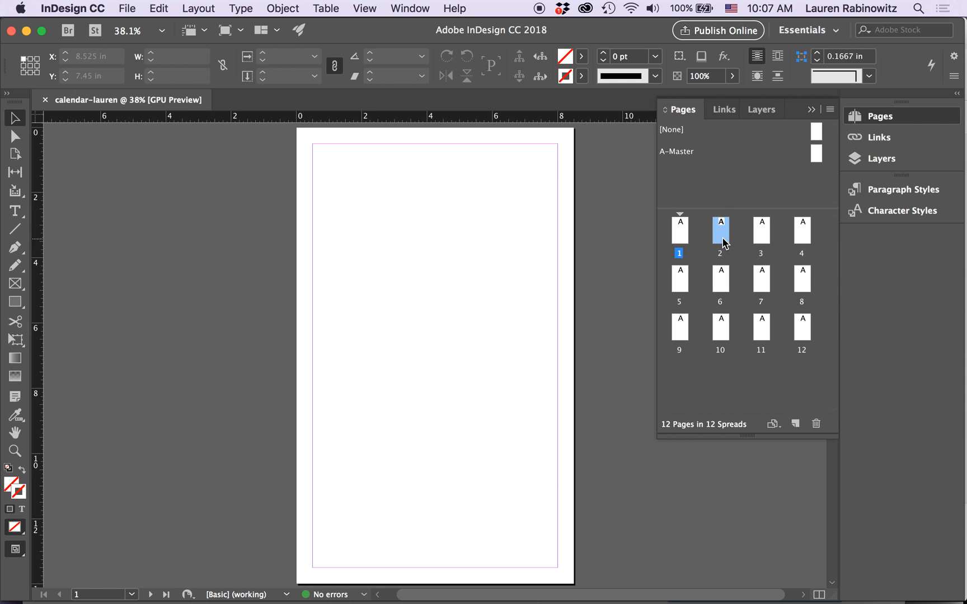
pyautogui.click(762, 238)
pyautogui.click(796, 238)
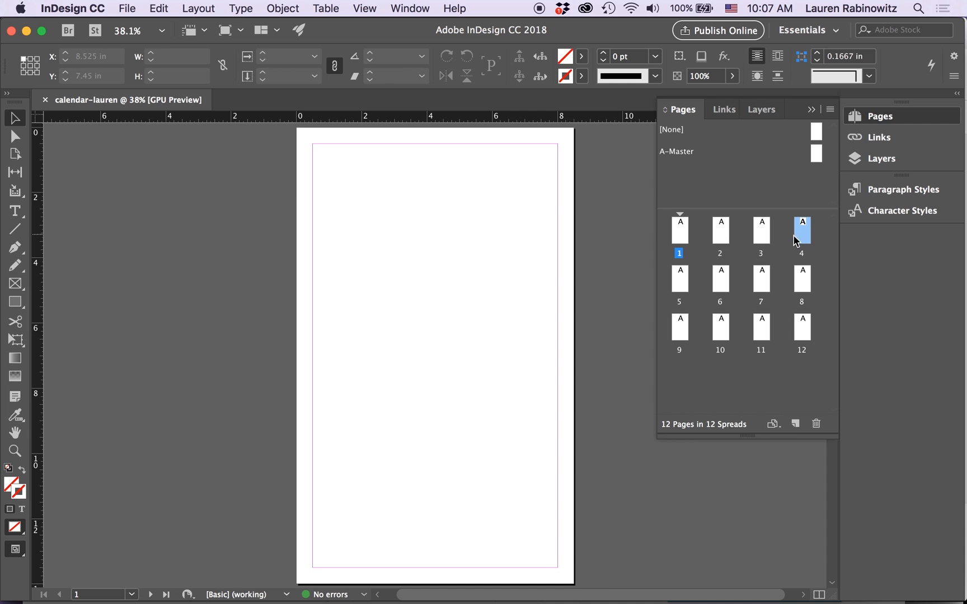
pyautogui.doubleClick(722, 238)
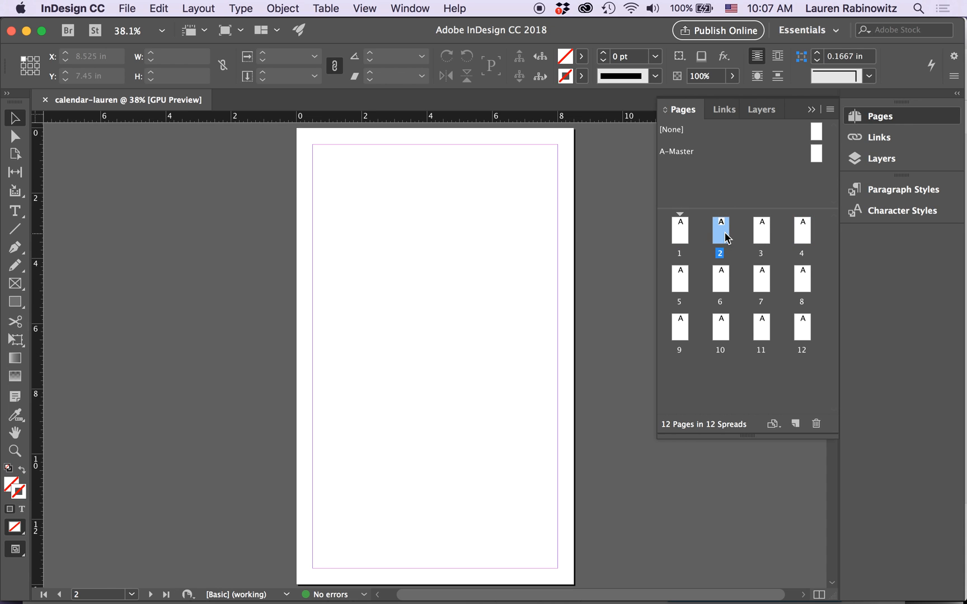
pyautogui.click(681, 244)
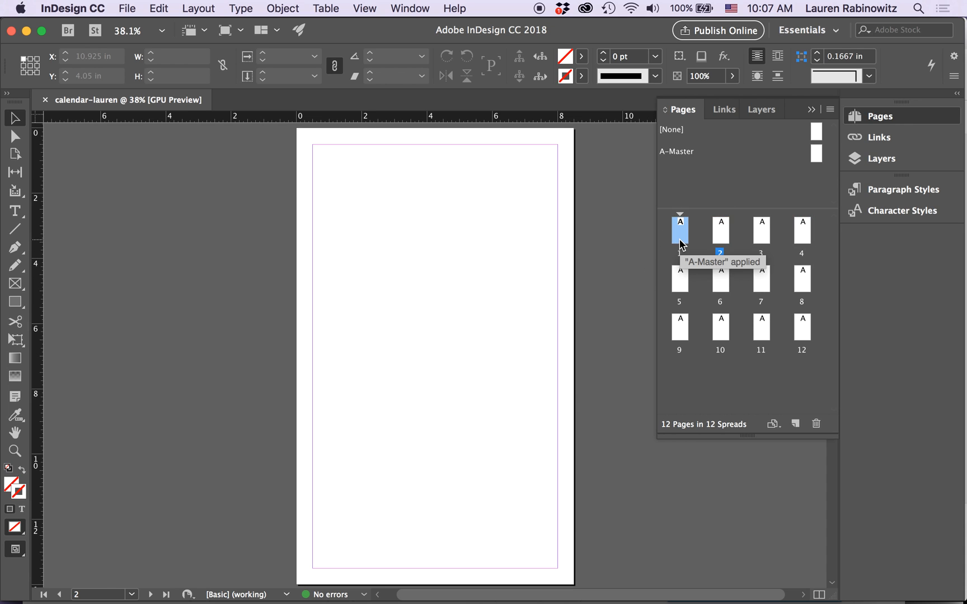
# Open the A-Master page and place a vertical ruler guide at its centre, at X 4.25 in
pyautogui.doubleClick(814, 154)
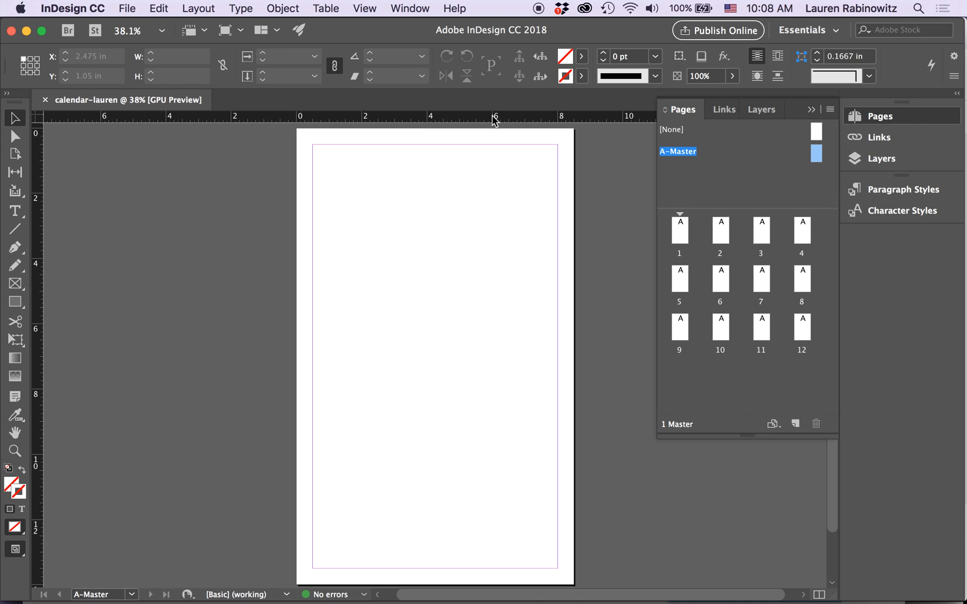
pyautogui.moveTo(38, 317); pyautogui.dragTo(436, 321)
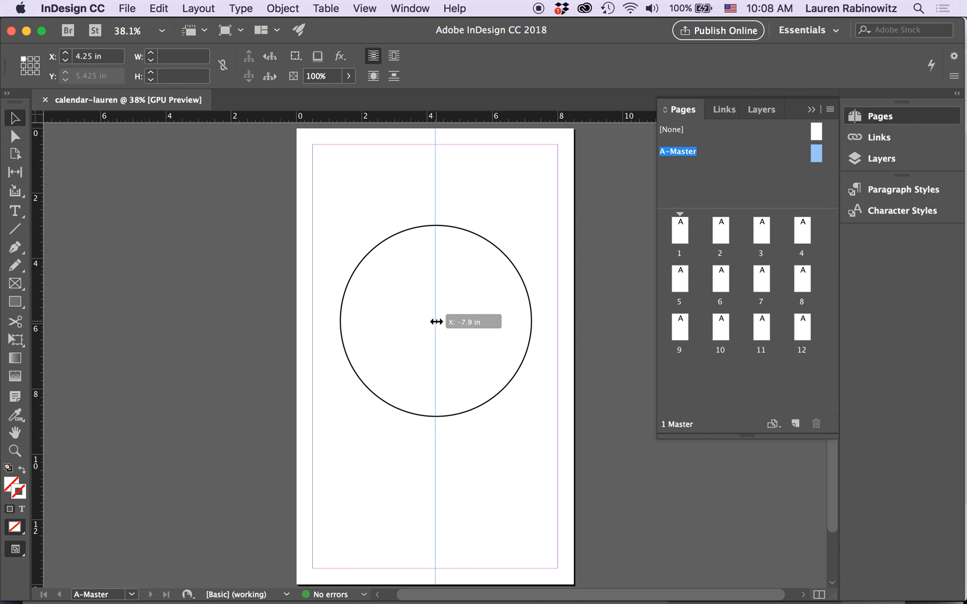
pyautogui.moveTo(436, 322); pyautogui.dragTo(436, 322)
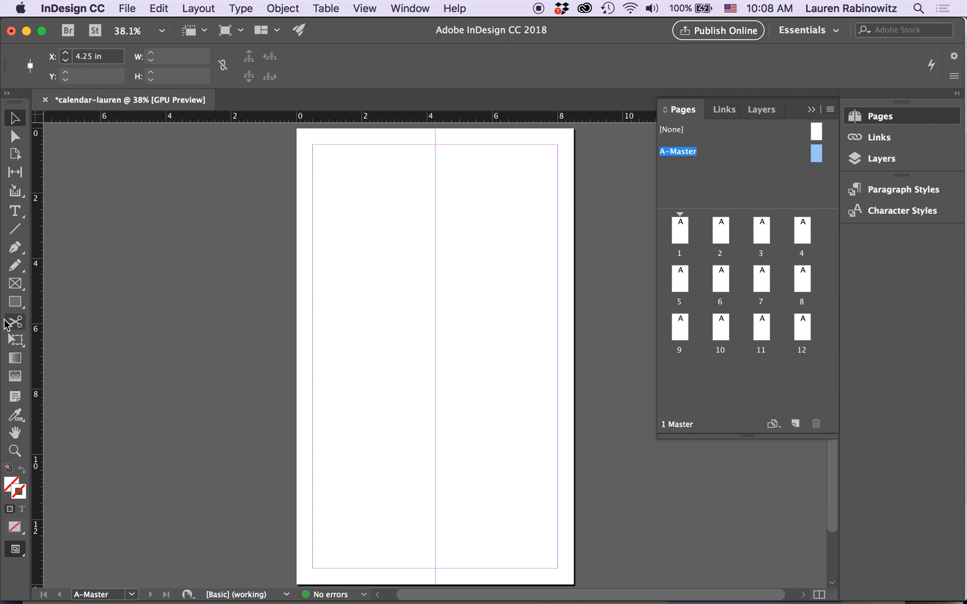
# Draw a 7.5 by 6.5 in rectangle in the lower half of the master page, fitted to the margins with its upper edge at 7 in
pyautogui.click(18, 305)
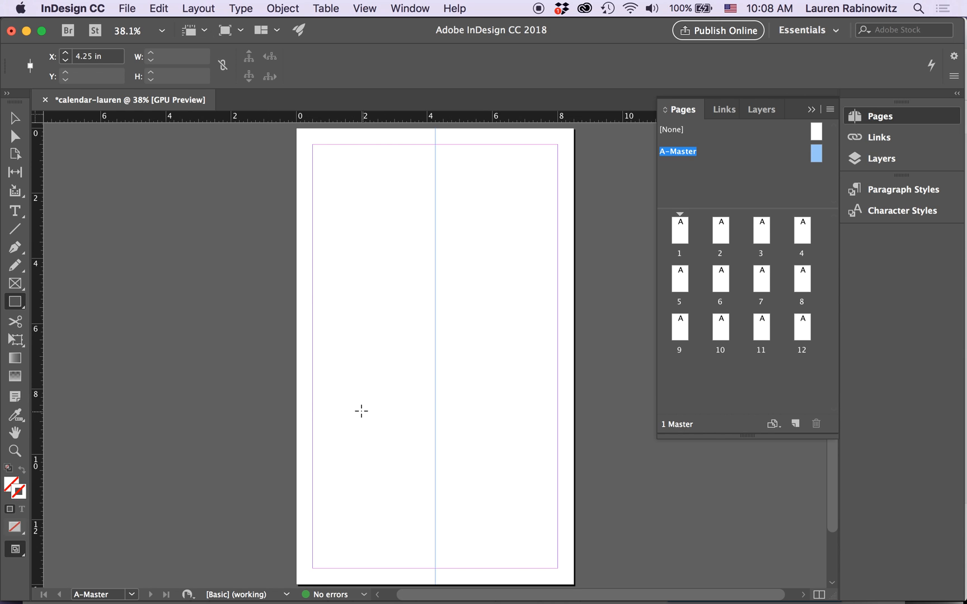
pyautogui.moveTo(321, 364); pyautogui.dragTo(557, 570)
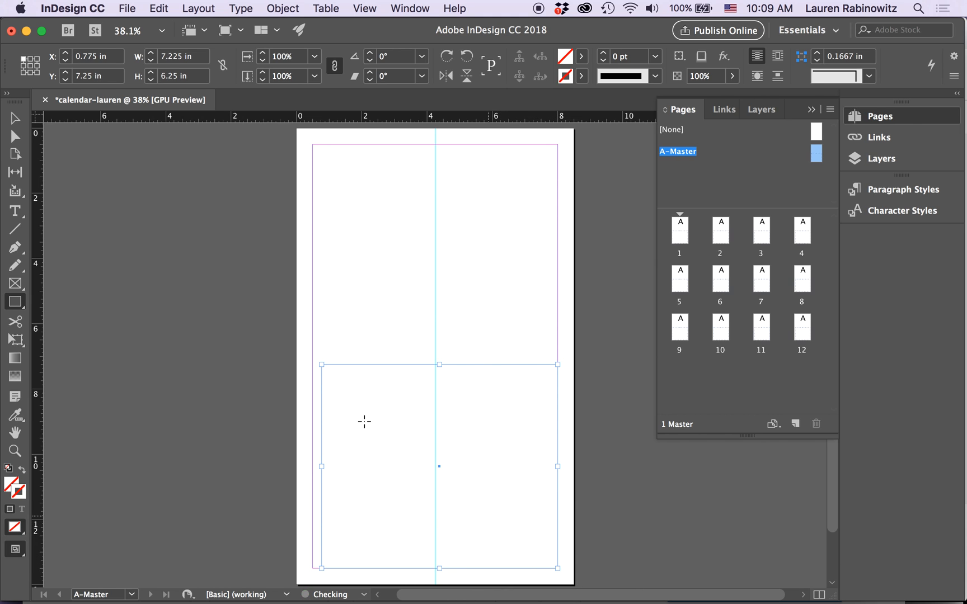
pyautogui.click(14, 118)
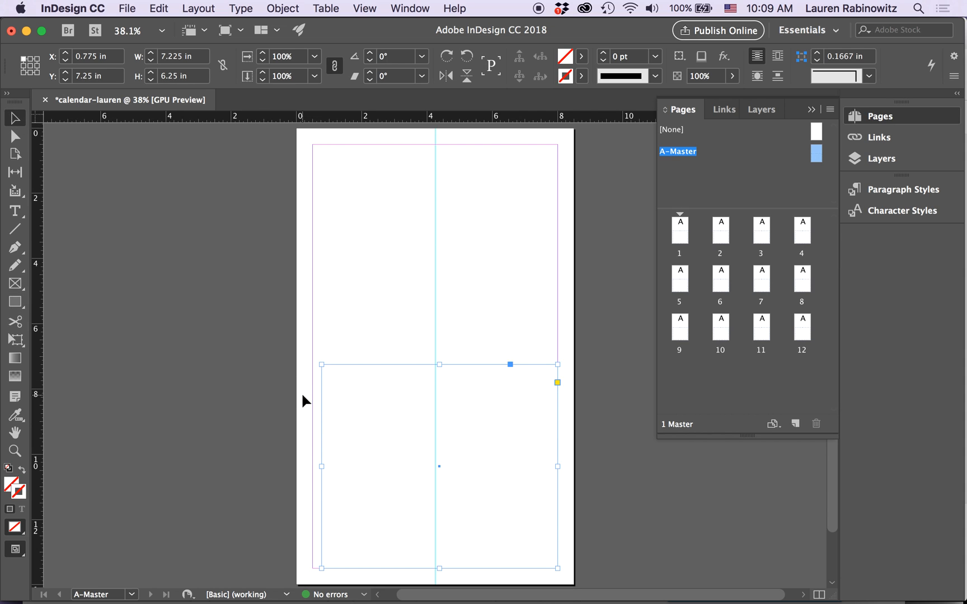
pyautogui.moveTo(324, 467); pyautogui.dragTo(313, 467)
pyautogui.moveTo(434, 365); pyautogui.dragTo(434, 351)
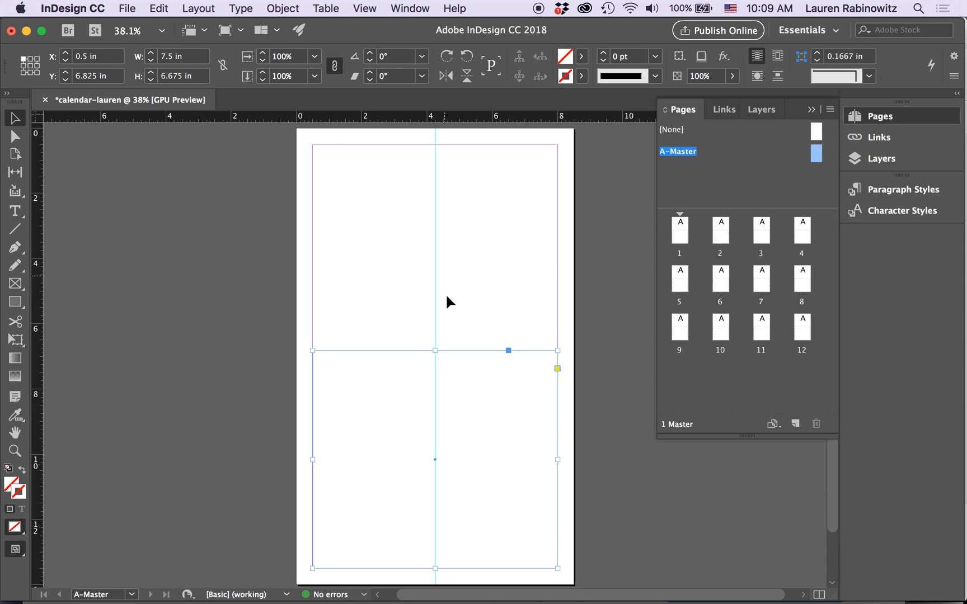
pyautogui.moveTo(435, 354); pyautogui.dragTo(436, 358)
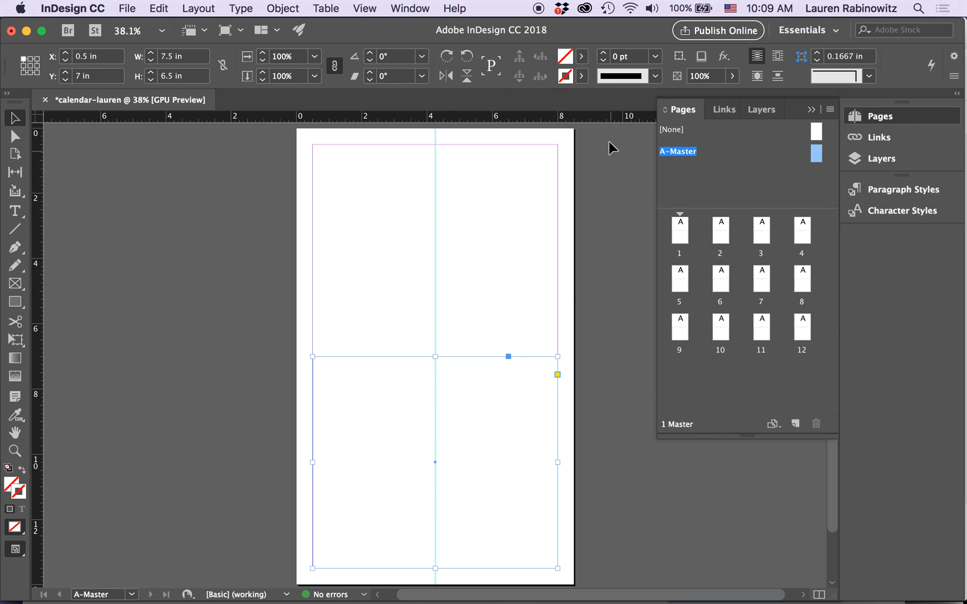
# Give the rectangle a black 2 pt stroke
pyautogui.click(583, 77)
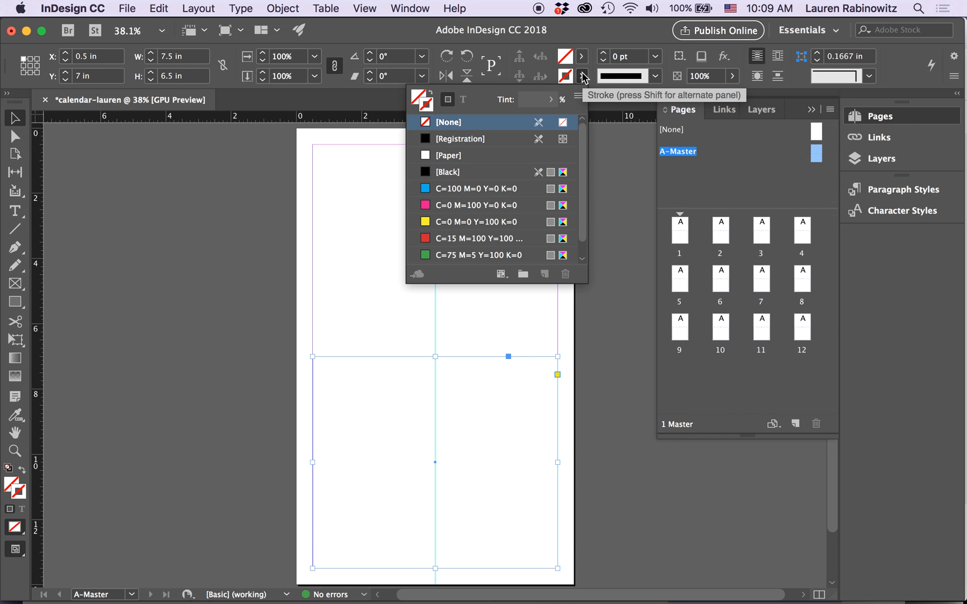
pyautogui.click(450, 173)
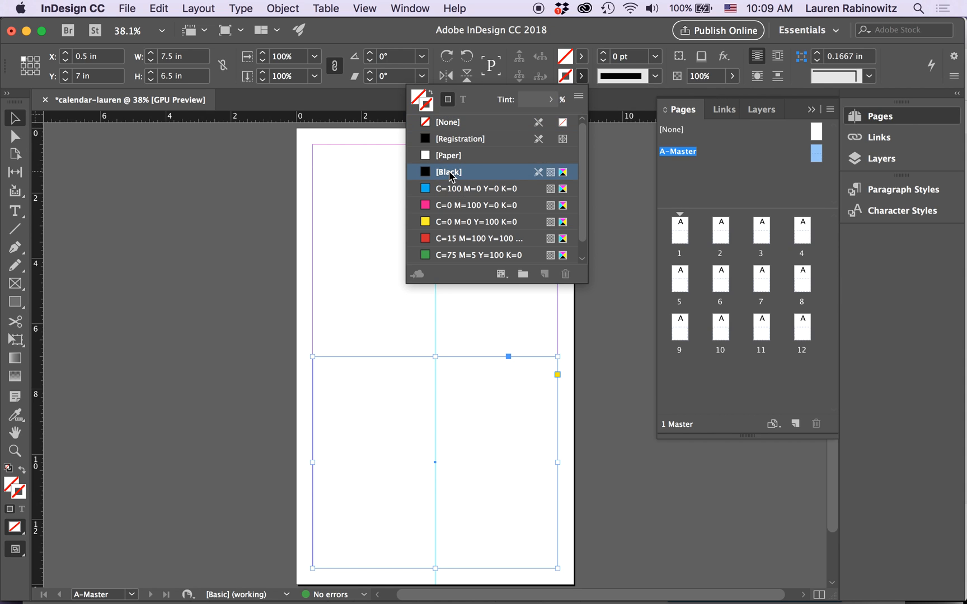
pyautogui.click(656, 56)
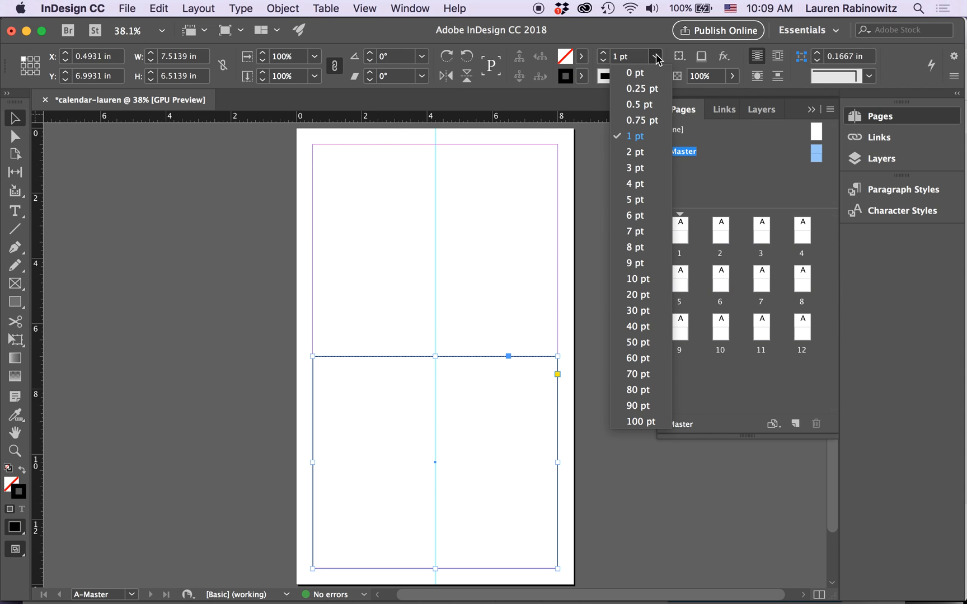
pyautogui.click(635, 152)
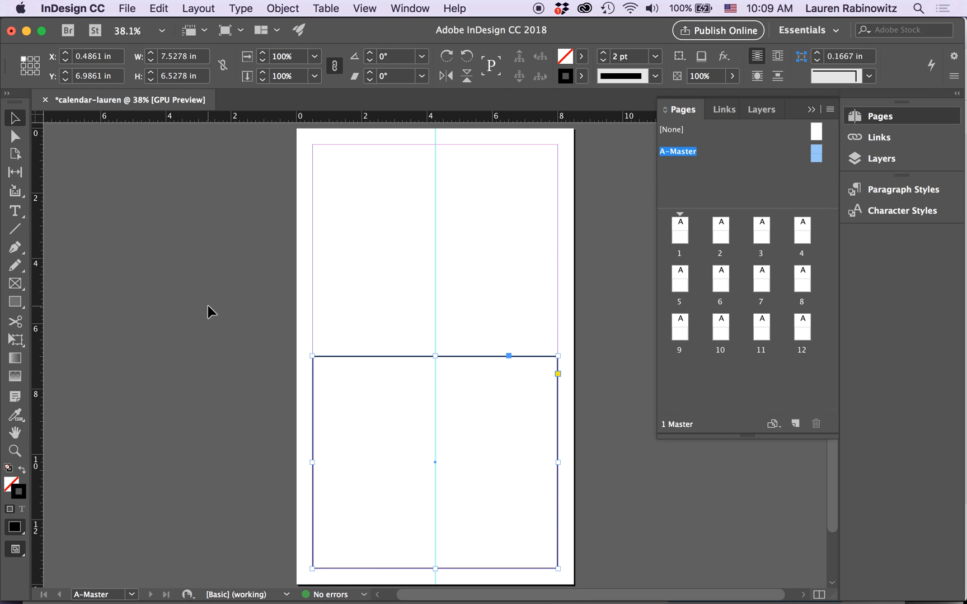
# Draw a 6.5 in vertical line spanning the rectangle's height at about X 1.675 in, with a black 2 pt stroke
pyautogui.click(15, 229)
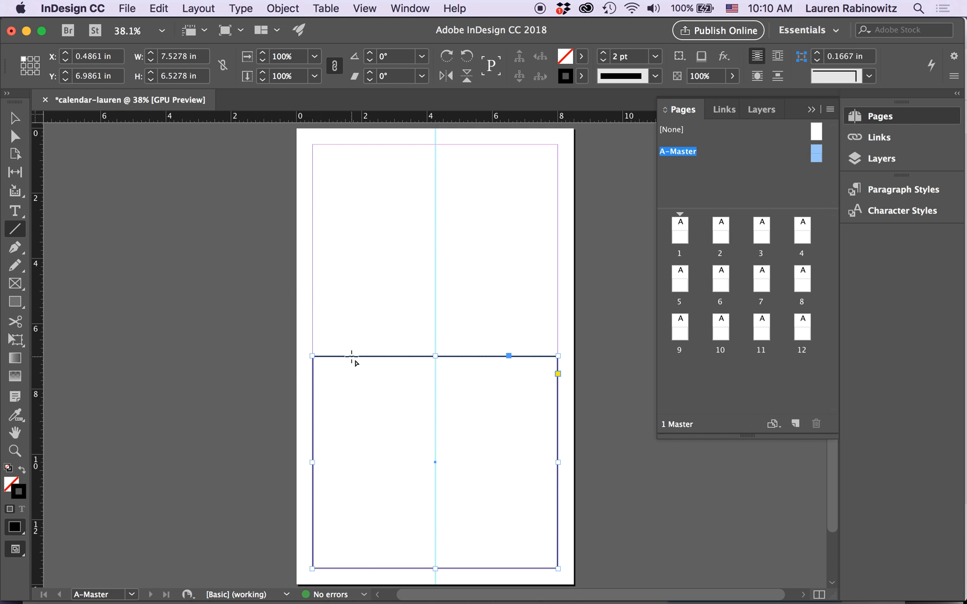
pyautogui.moveTo(351, 356); pyautogui.dragTo(361, 570)
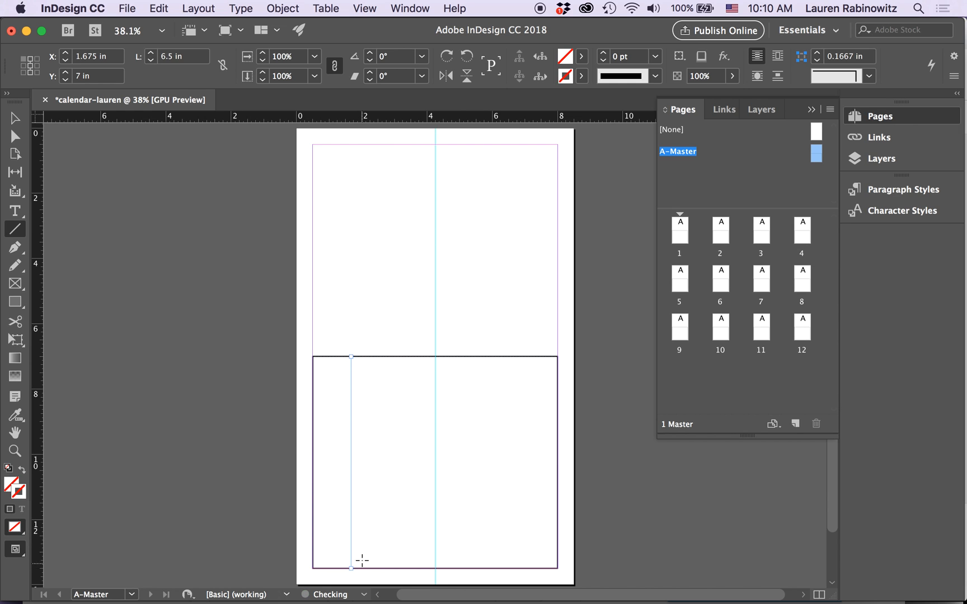
pyautogui.click(581, 76)
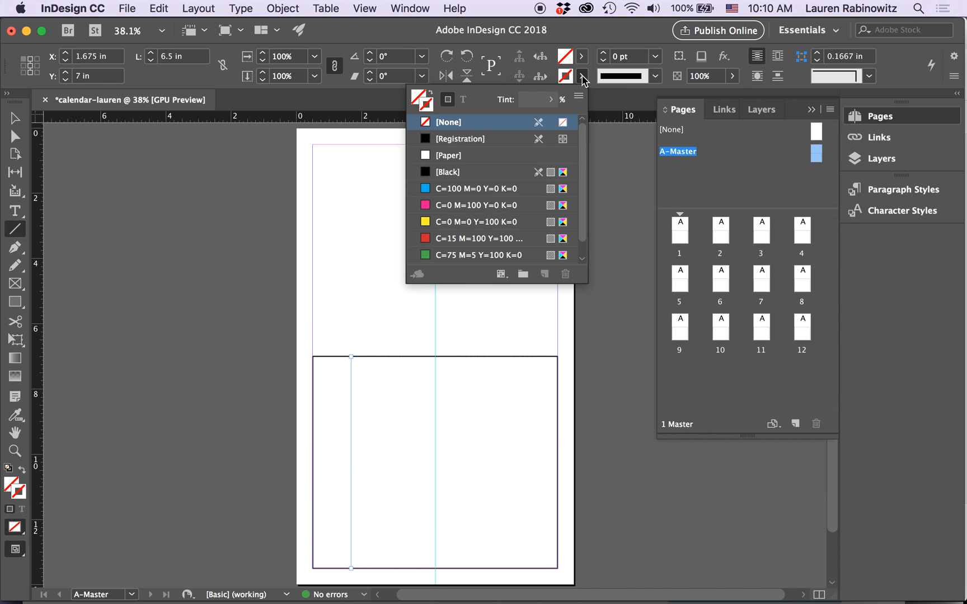
pyautogui.click(463, 172)
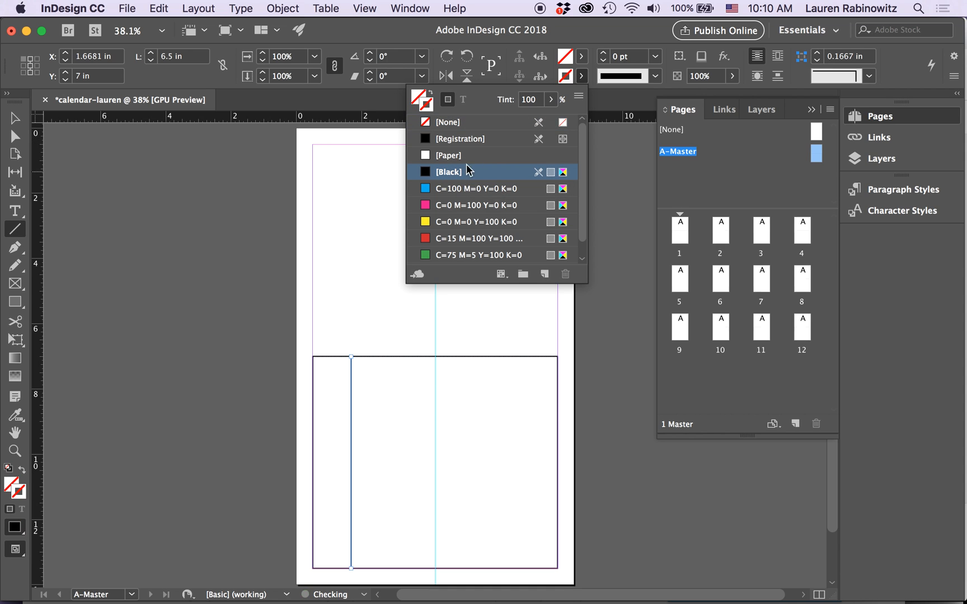
pyautogui.click(654, 55)
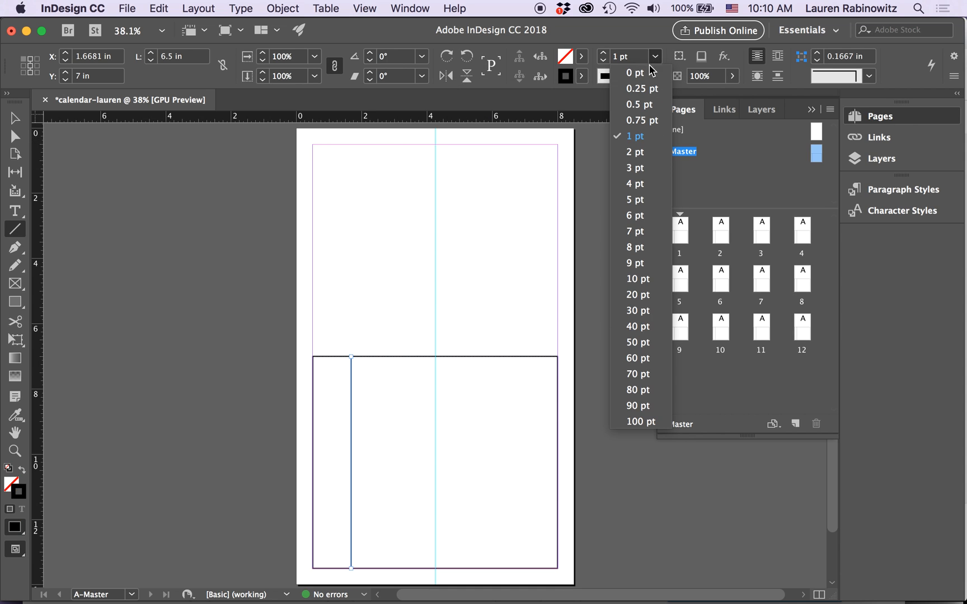
pyautogui.click(636, 152)
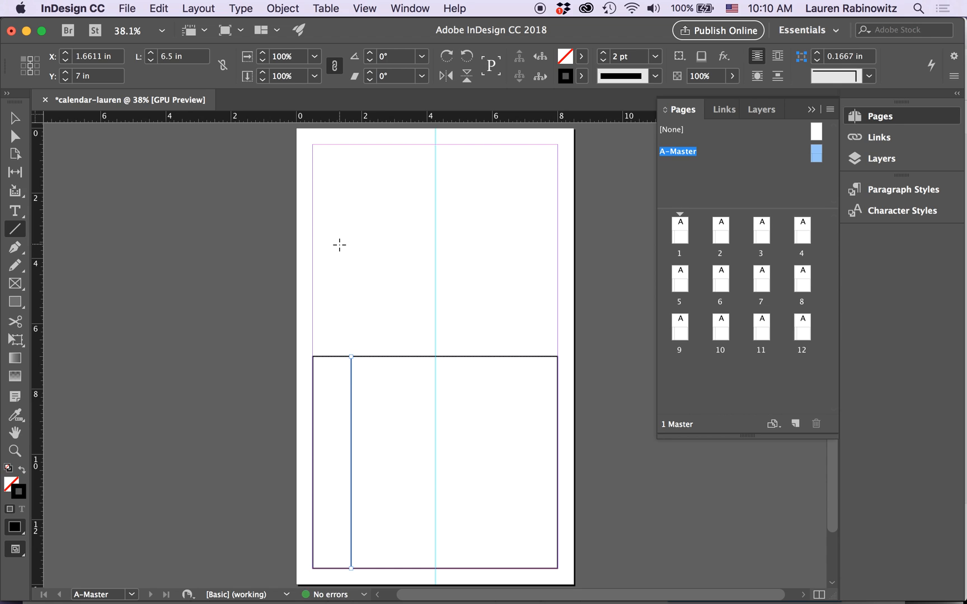
# Duplicate the vertical line five times across the rectangle, placing the last copy at about X 6.875 in
pyautogui.click(14, 127)
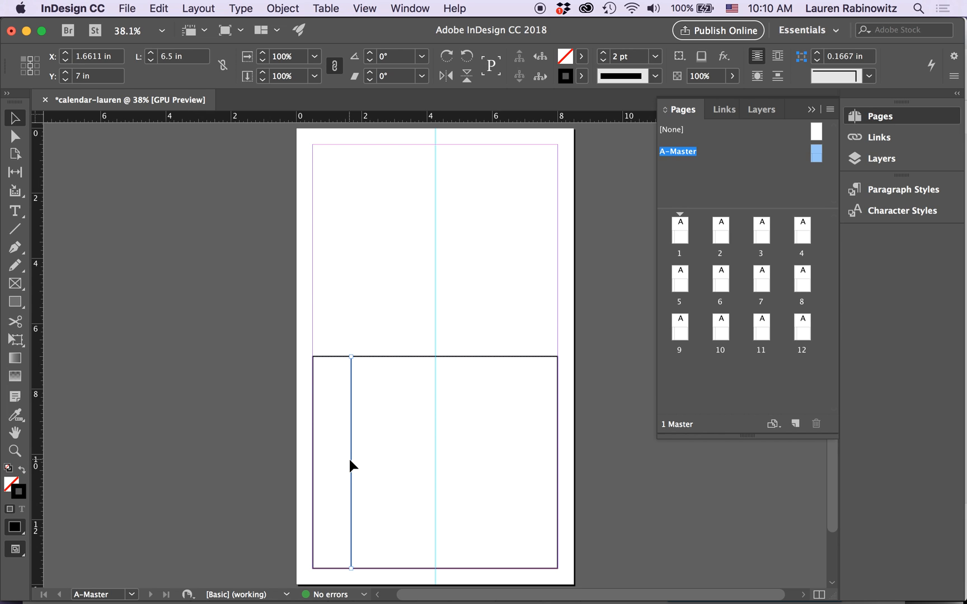
pyautogui.moveTo(350, 465); pyautogui.dragTo(522, 468)
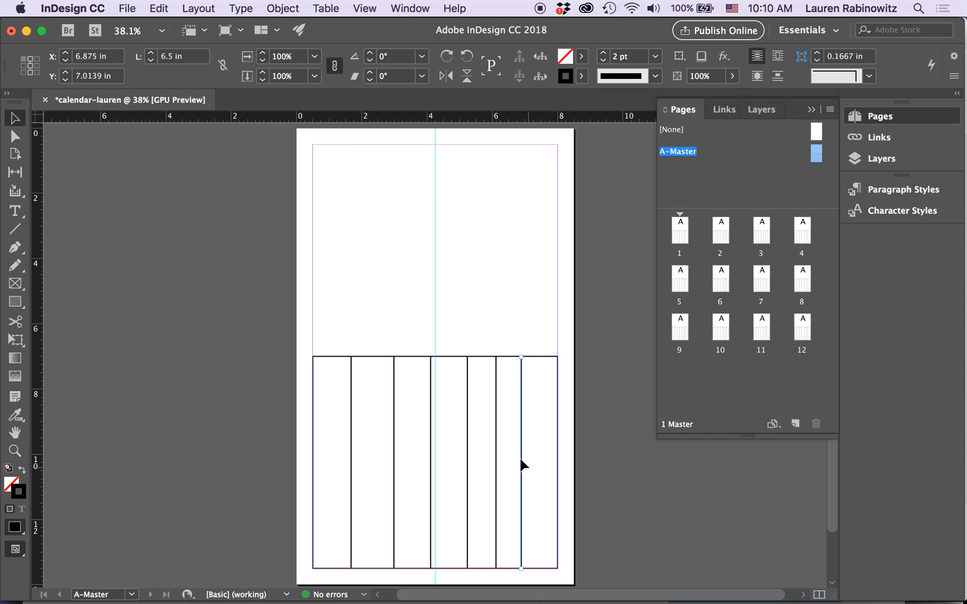
# Select all six vertical lines and align their top edges with the Align tools
pyautogui.keyDown('shift'); pyautogui.click(350, 411); pyautogui.keyUp('shift')
pyautogui.keyDown('shift'); pyautogui.click(393, 414); pyautogui.keyUp('shift')
pyautogui.keyDown('shift'); pyautogui.click(430, 418); pyautogui.keyUp('shift')
pyautogui.keyDown('shift'); pyautogui.click(467, 430); pyautogui.keyUp('shift')
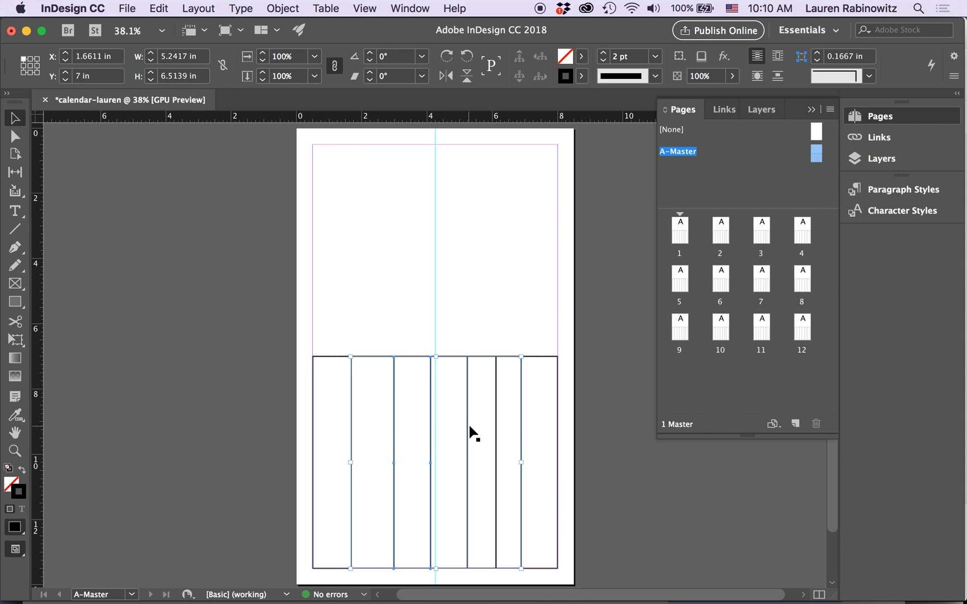
pyautogui.keyDown('shift'); pyautogui.click(496, 446); pyautogui.keyUp('shift')
pyautogui.click(411, 7)
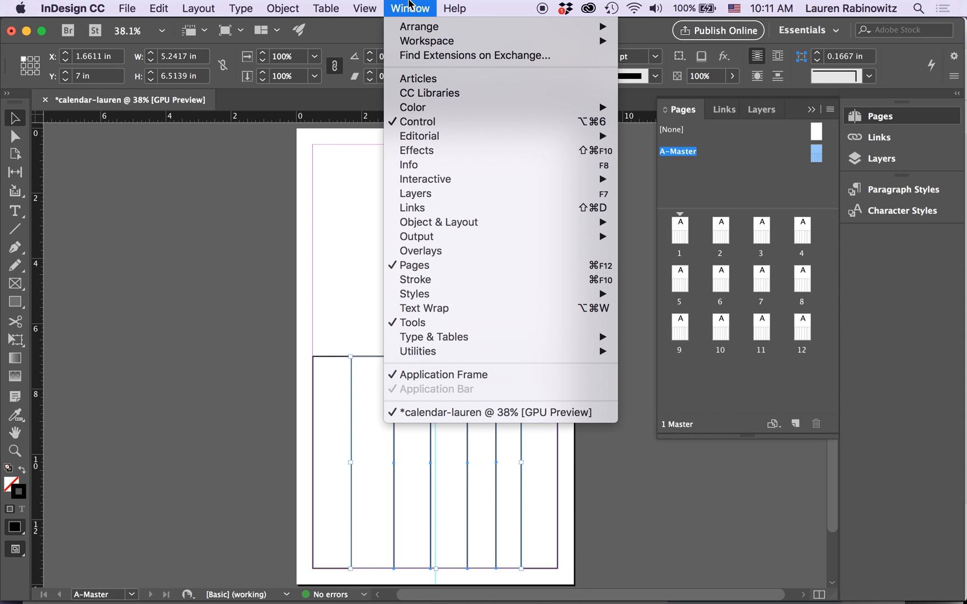
pyautogui.moveTo(440, 221)
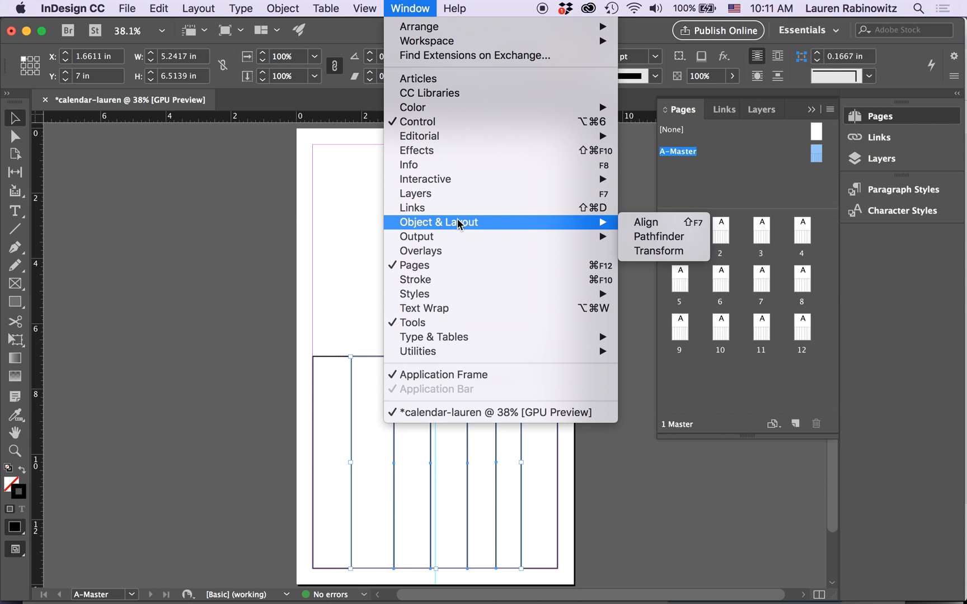
pyautogui.click(645, 222)
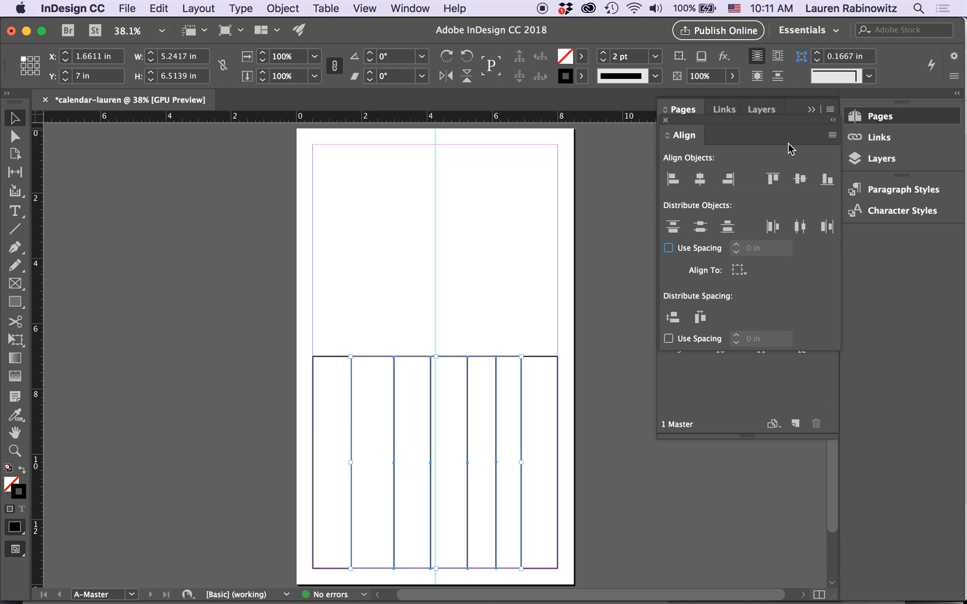
pyautogui.click(777, 180)
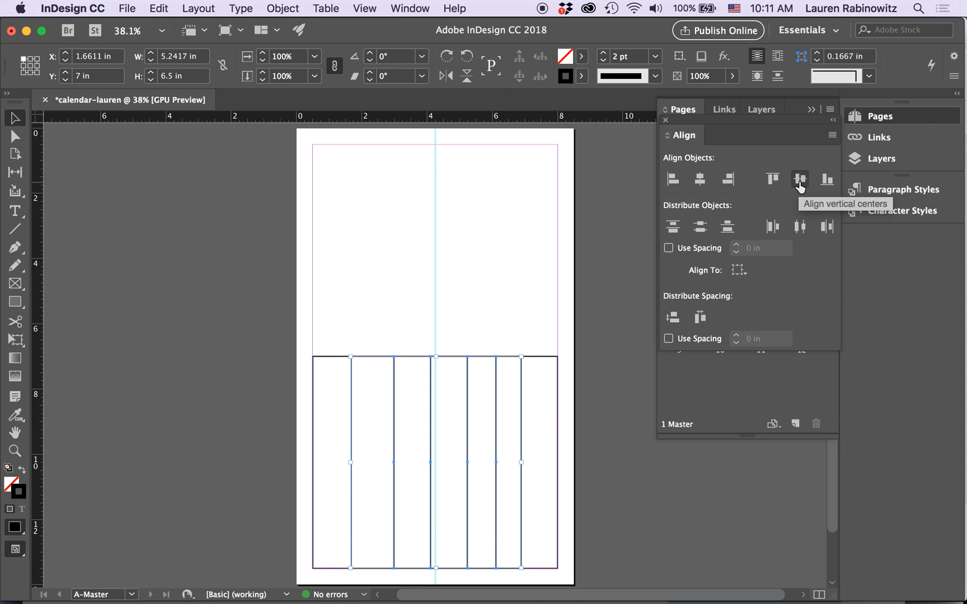
# Distribute the six vertical lines evenly by their horizontal centers, keeping Align to Selection
pyautogui.click(744, 275)
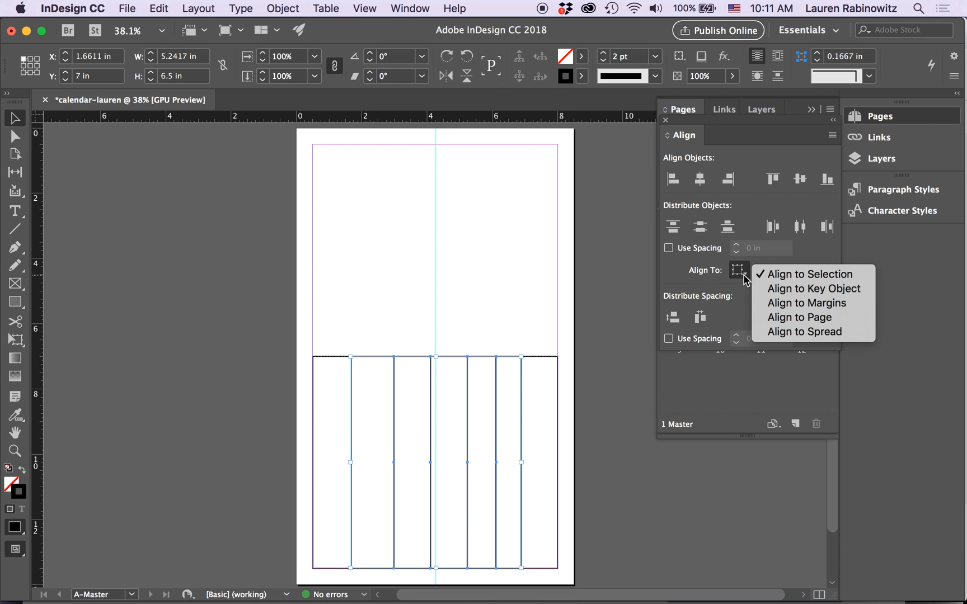
pyautogui.click(785, 217)
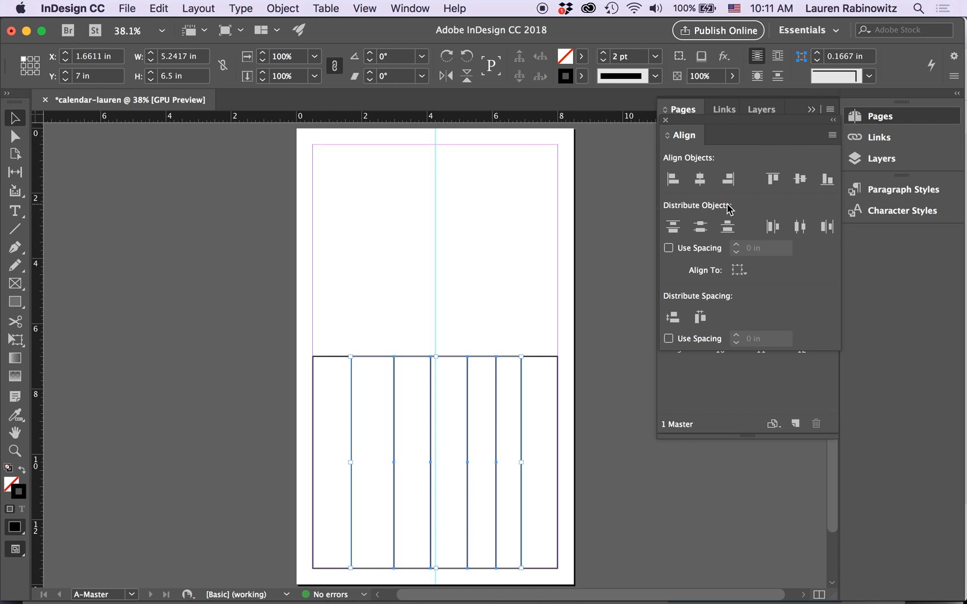
pyautogui.click(801, 232)
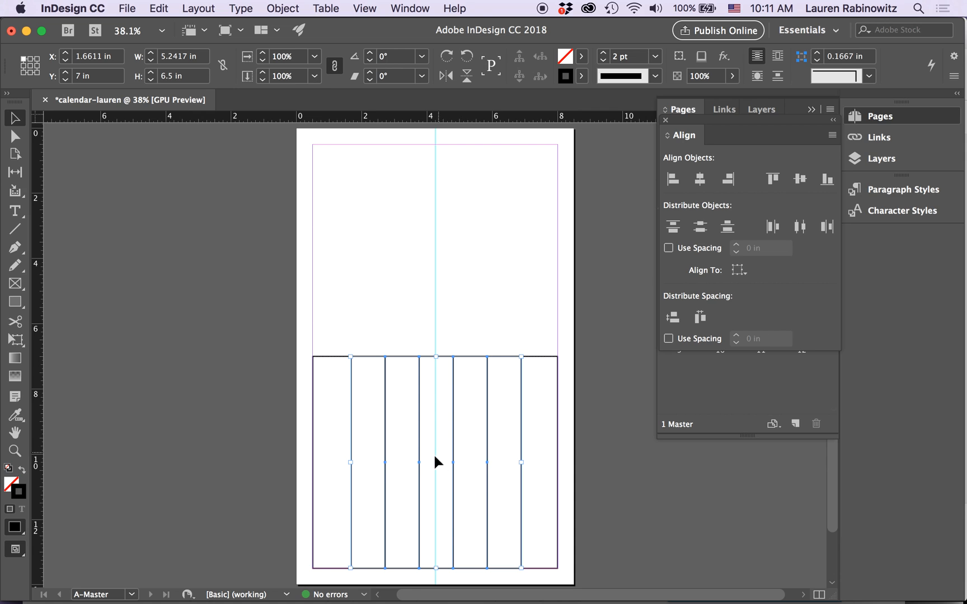
# Stretch the six selected lines to start at X 1.6028 in and span 5.3972 in, evening out the seven columns, and deselect them
pyautogui.moveTo(350, 462); pyautogui.dragTo(348, 463)
pyautogui.press('Right')
pyautogui.press('Right')
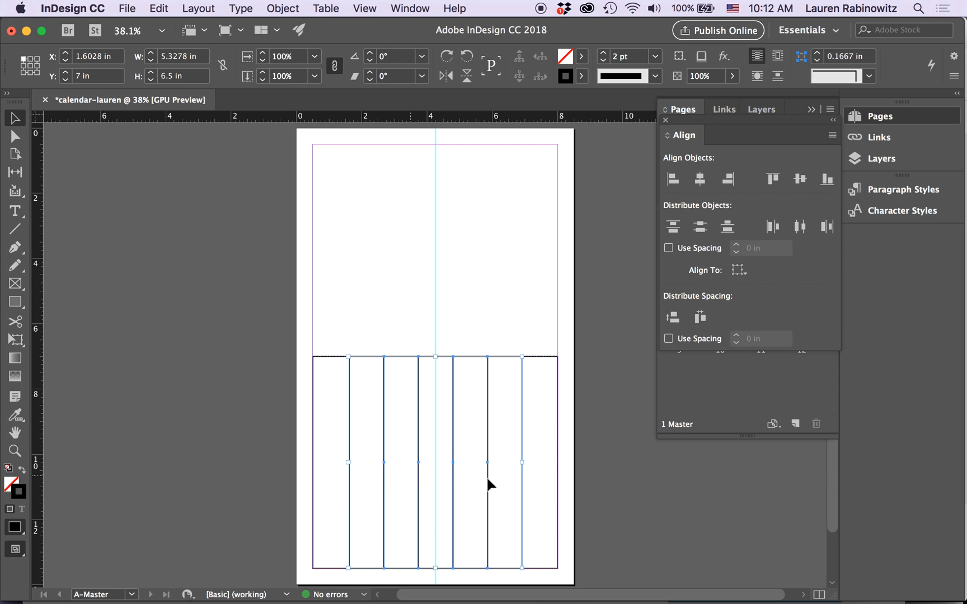
pyautogui.click(522, 462)
pyautogui.moveTo(521, 460); pyautogui.dragTo(526, 462)
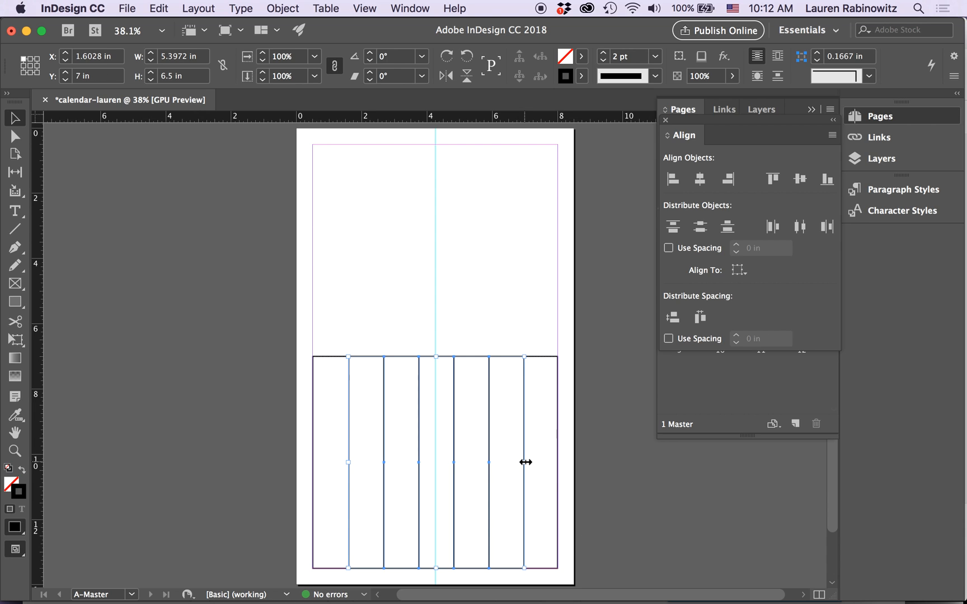
pyautogui.click(511, 317)
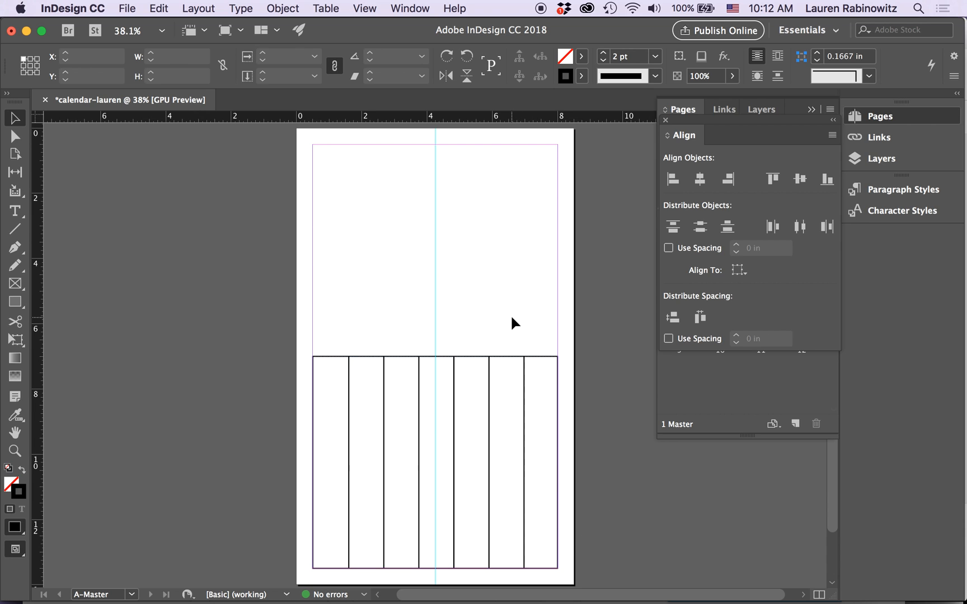
# Group the six vertical lines and place a duplicate of the group at about X -2.7 in, Y 4.125 in
pyautogui.click(367, 419)
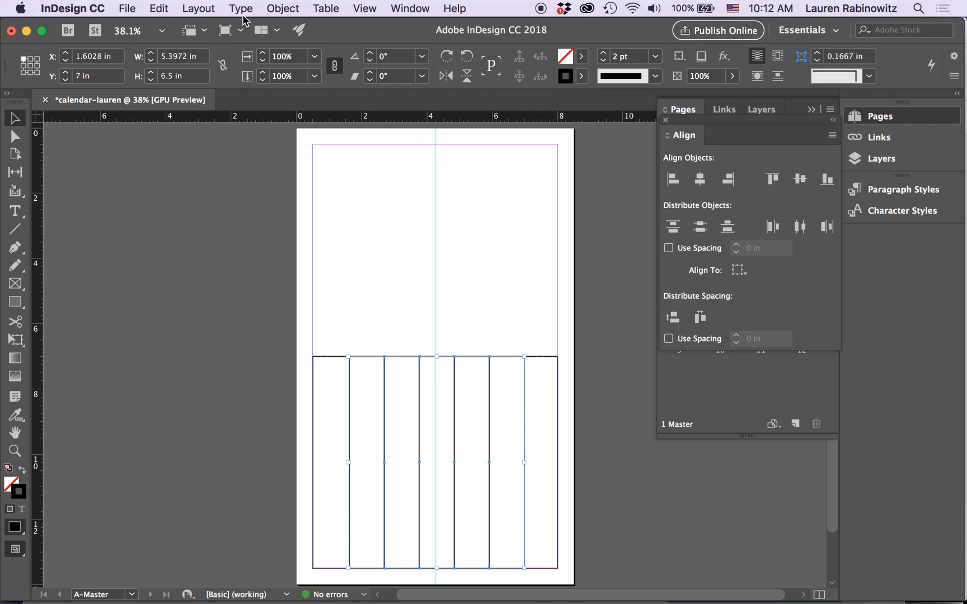
pyautogui.click(282, 8)
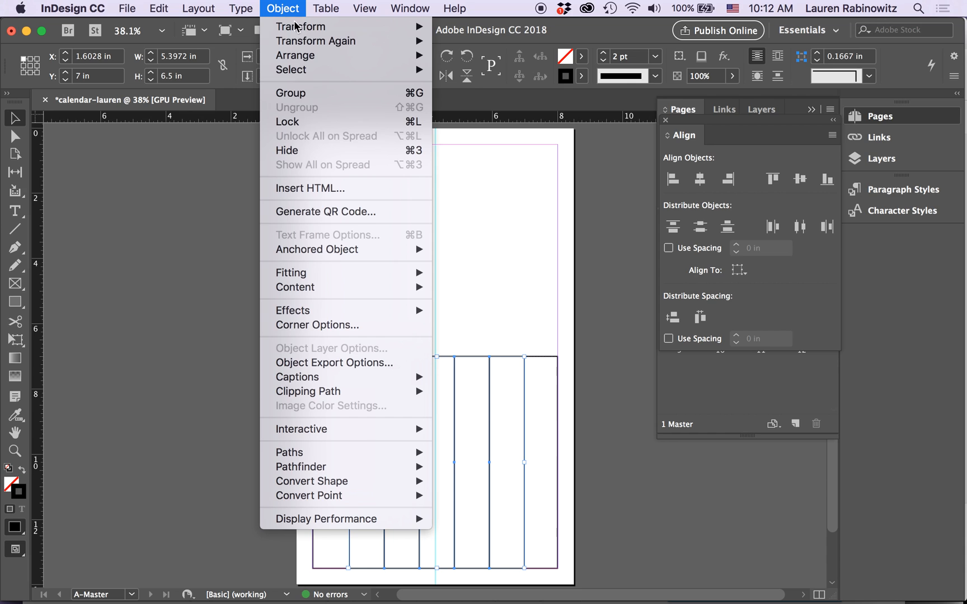
pyautogui.click(305, 93)
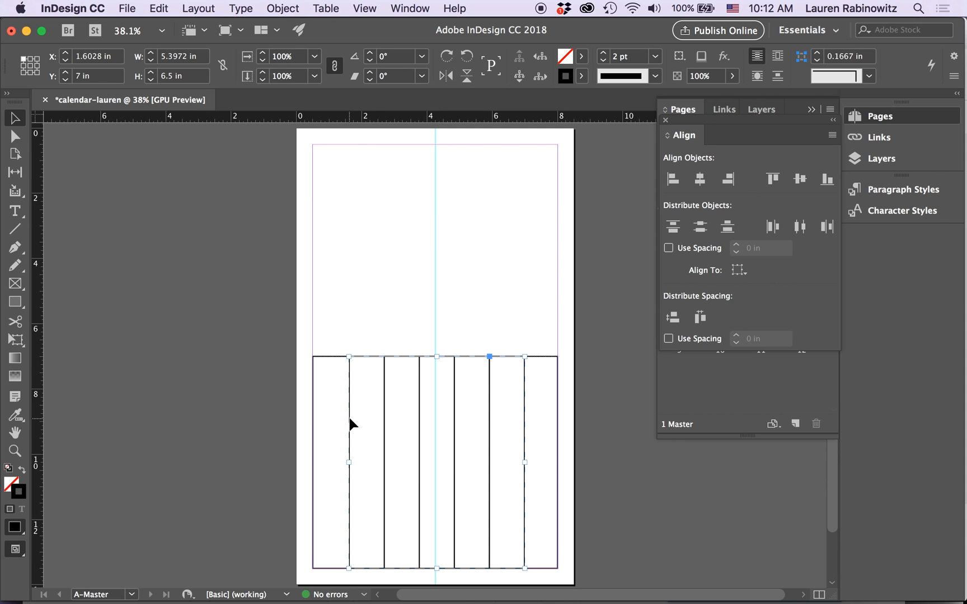
pyautogui.moveTo(348, 415); pyautogui.dragTo(213, 332)
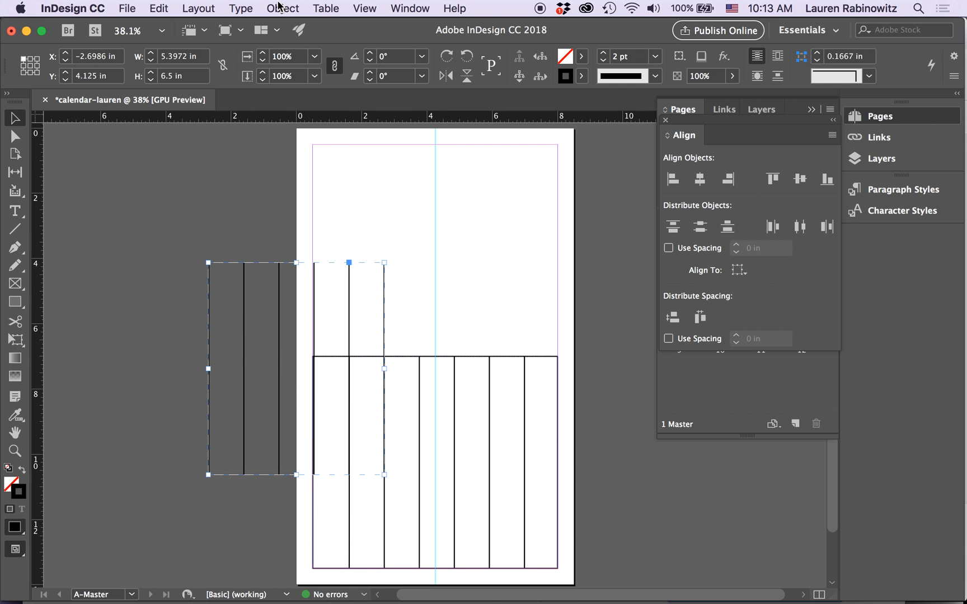
# Ungroup the duplicated lines and delete the two rightmost ones, keeping four
pyautogui.click(280, 8)
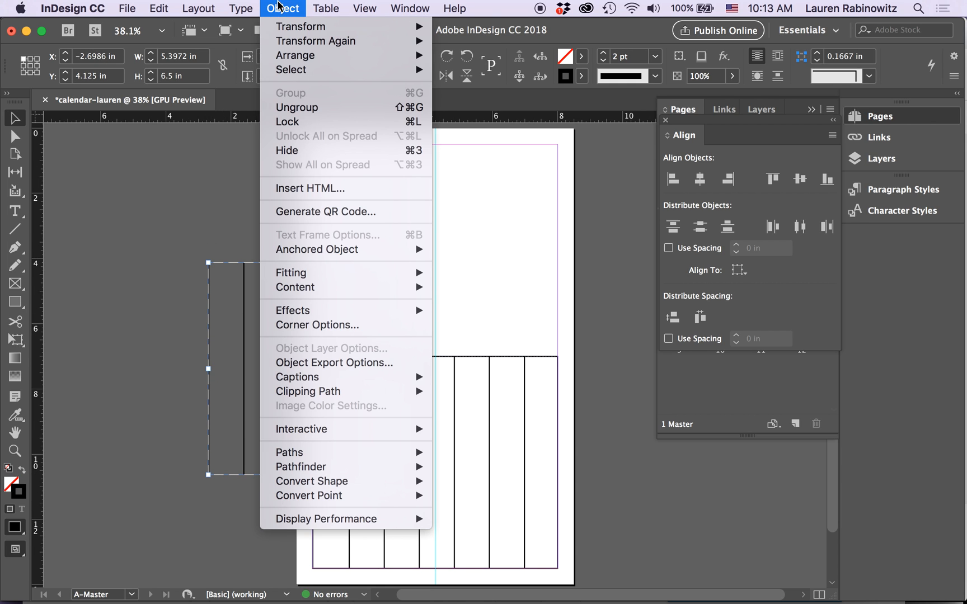
pyautogui.click(285, 108)
pyautogui.click(224, 206)
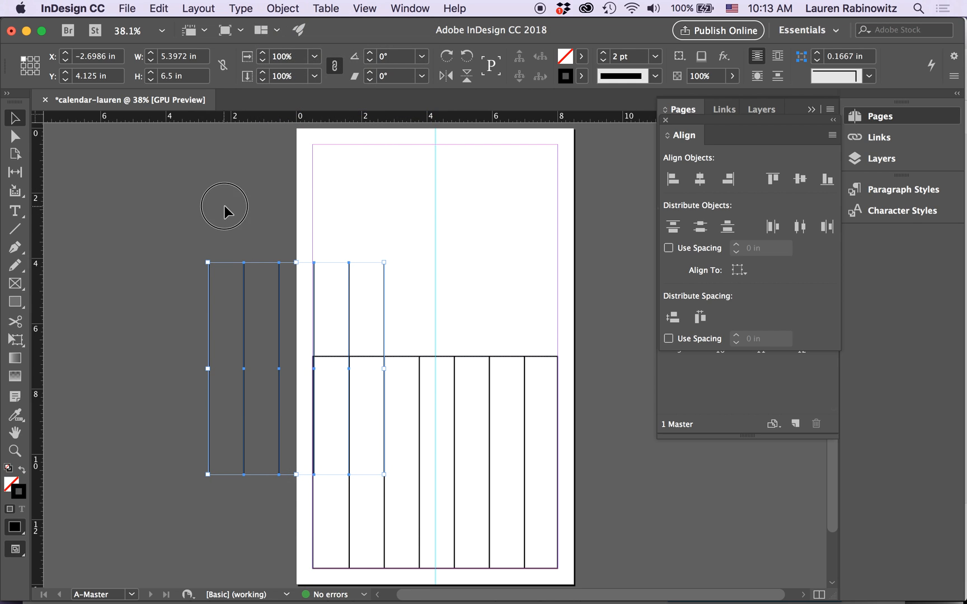
pyautogui.click(347, 294)
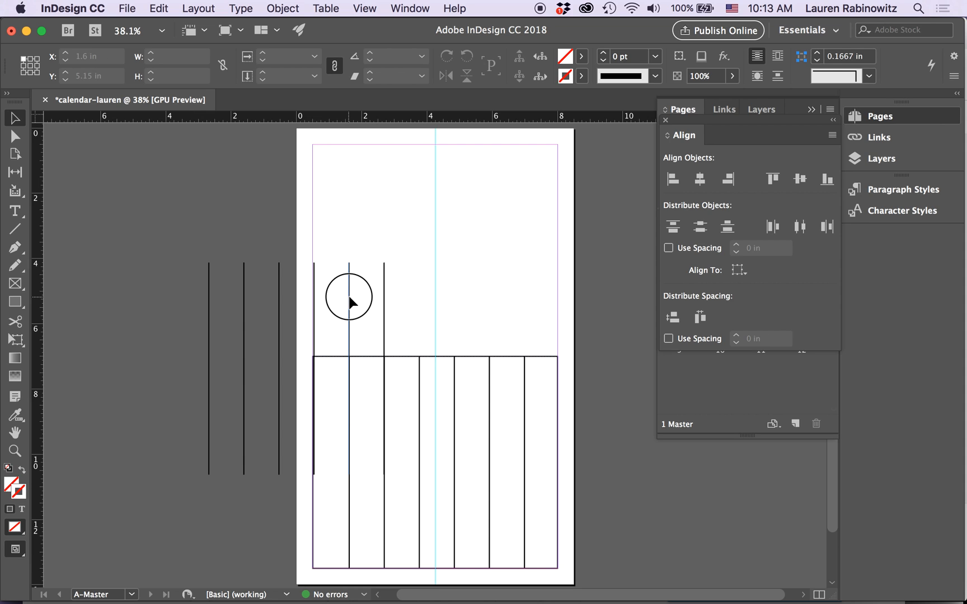
pyautogui.keyDown('shift'); pyautogui.click(383, 304); pyautogui.keyUp('shift')
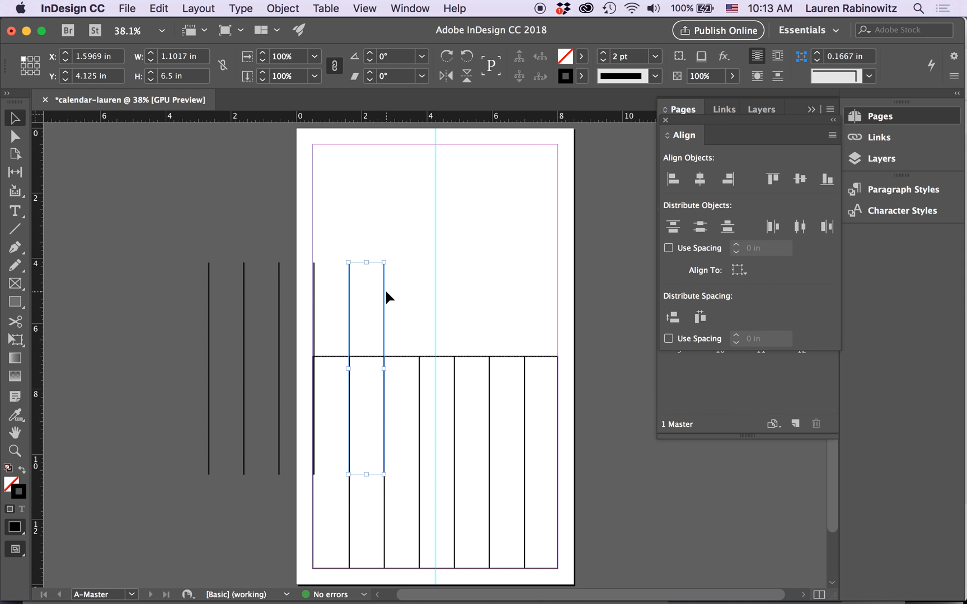
pyautogui.click(343, 303)
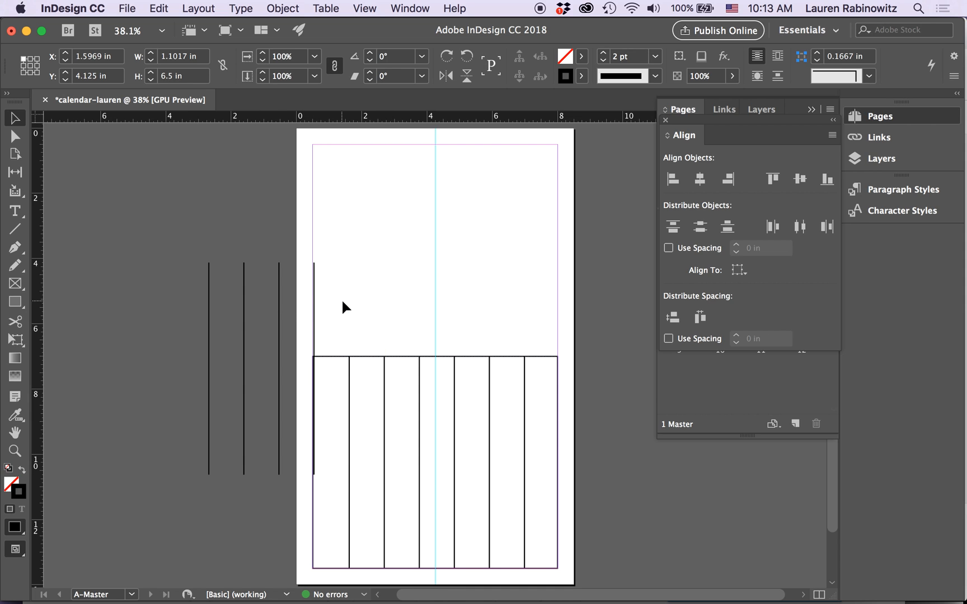
# Select the four remaining duplicate lines and rotate them 90° to make them horizontal
pyautogui.moveTo(171, 246); pyautogui.dragTo(362, 298)
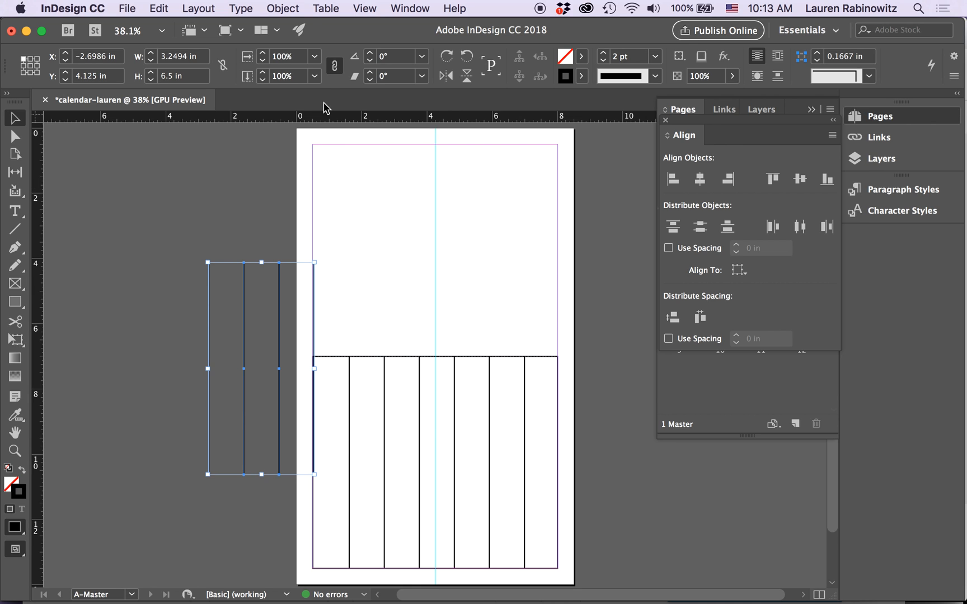
pyautogui.click(287, 6)
pyautogui.moveTo(300, 26)
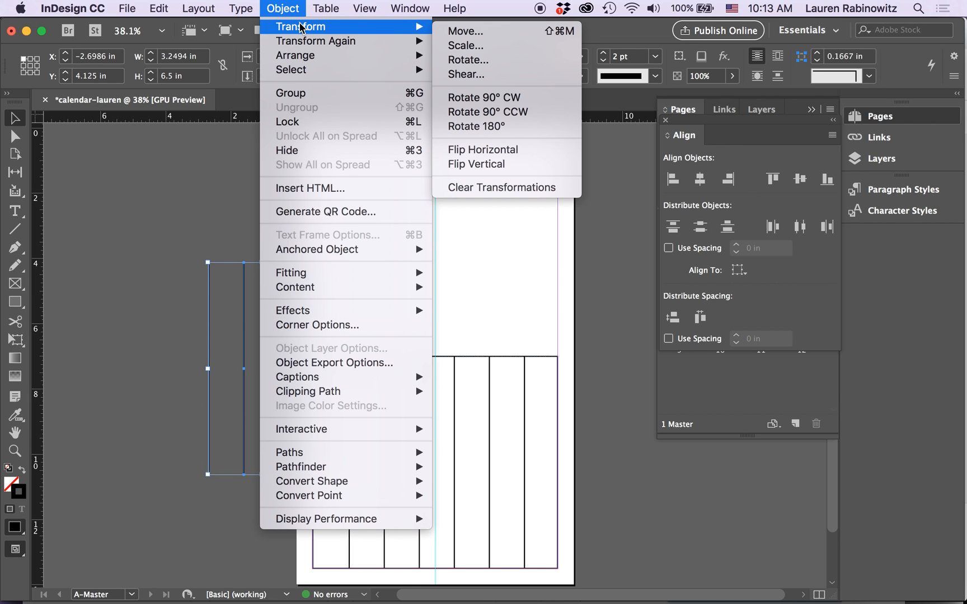
pyautogui.click(464, 61)
pyautogui.write('90')
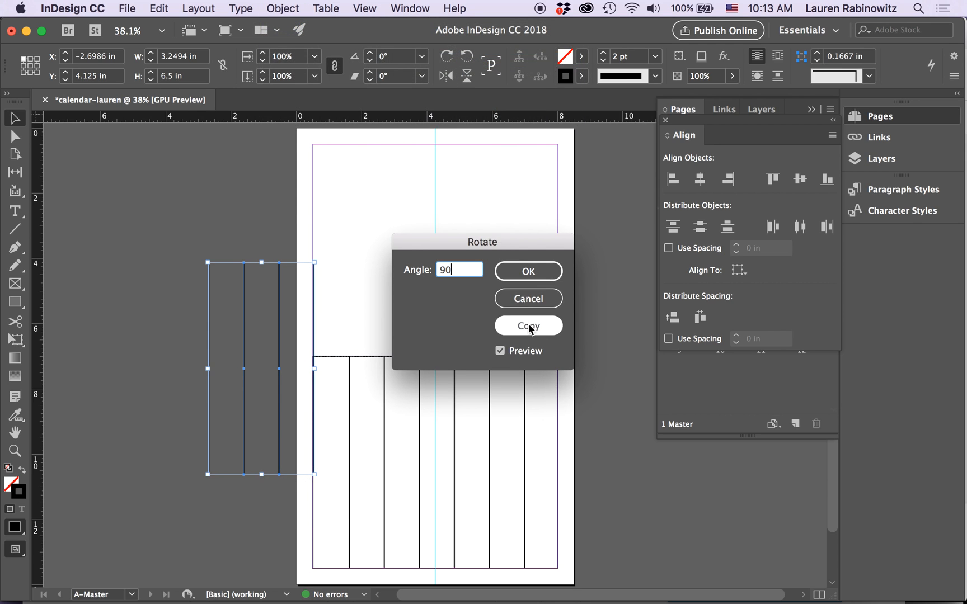
pyautogui.click(528, 271)
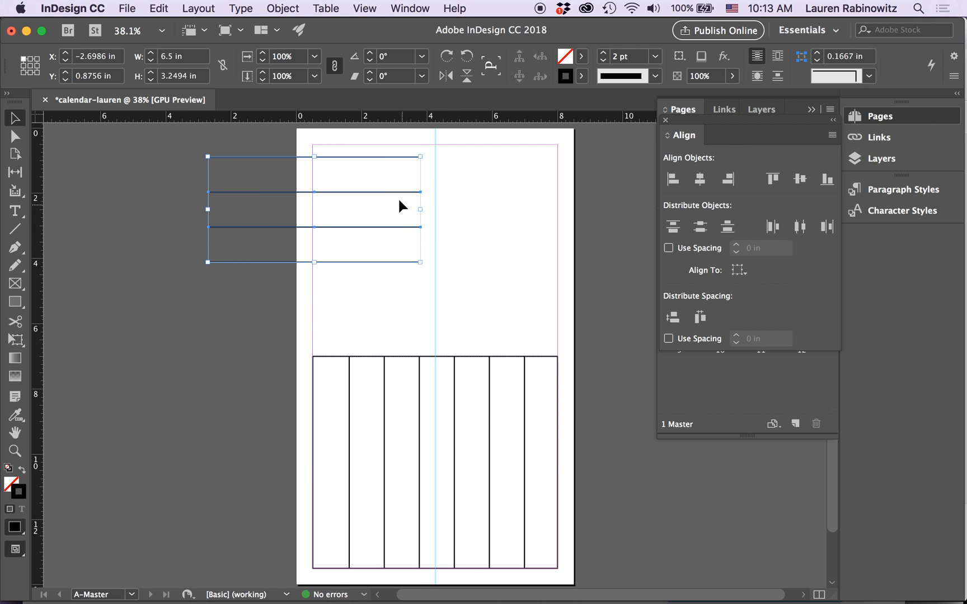
# Move the four horizontal lines onto the calendar rectangle and stretch them to span 7.5 in wide and about 4.025 in high
pyautogui.moveTo(392, 192); pyautogui.dragTo(549, 450)
pyautogui.moveTo(552, 449); pyautogui.dragTo(556, 449)
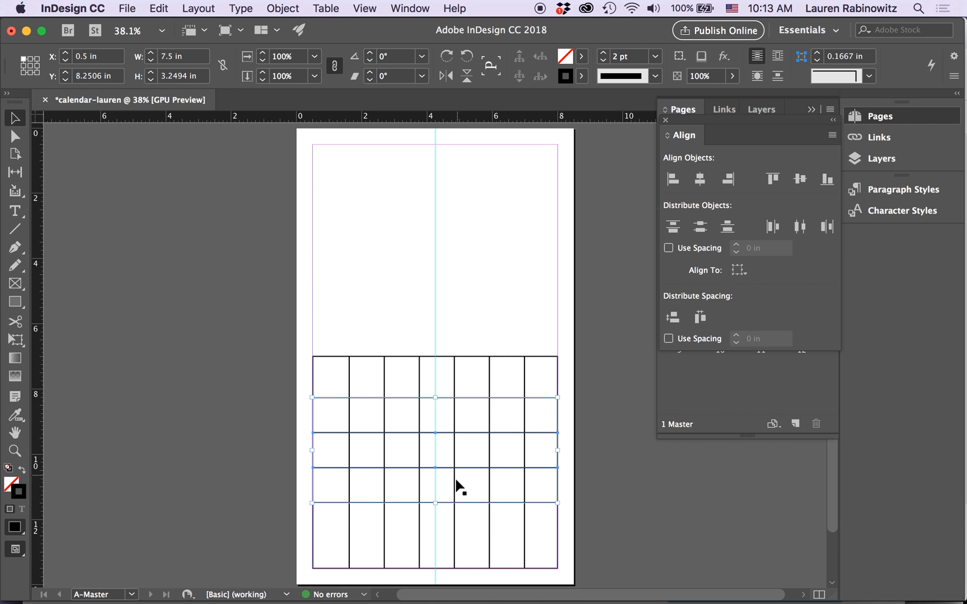
pyautogui.moveTo(435, 502); pyautogui.dragTo(433, 533)
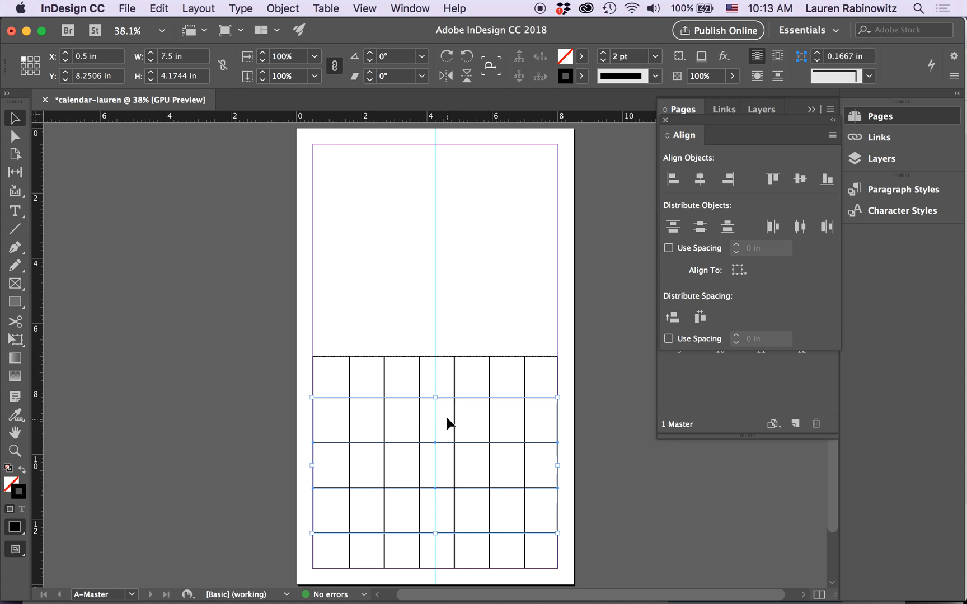
pyautogui.moveTo(435, 398); pyautogui.dragTo(434, 403)
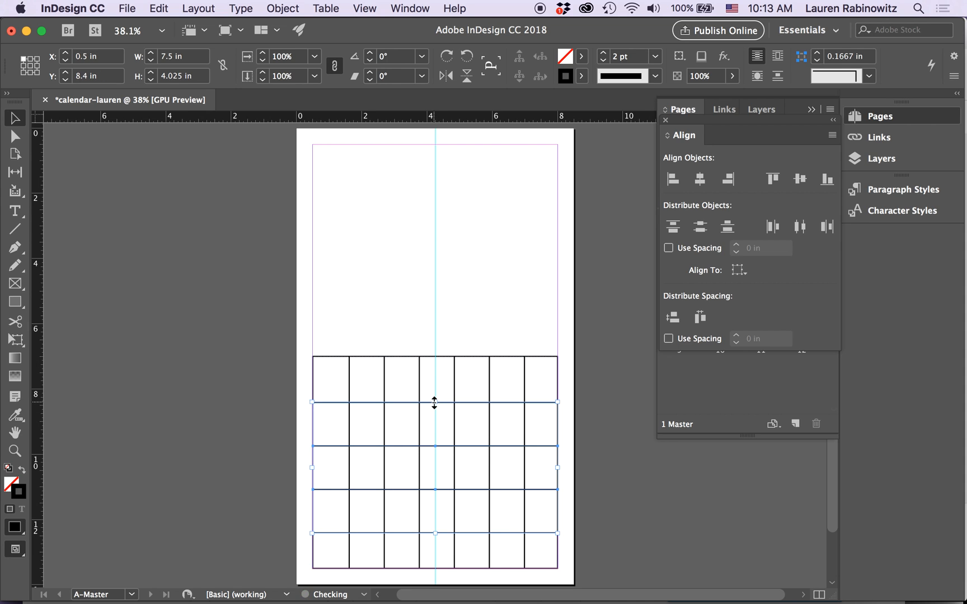
# Nudge the four horizontal lines up to Y 8.3167 in to balance the top and bottom rows, and deselect them
pyautogui.press('Up')
pyautogui.press('Up')
pyautogui.press('Up')
pyautogui.press('Up')
pyautogui.press('Up')
pyautogui.press('Up')
pyautogui.press('Up')
pyautogui.press('Down')
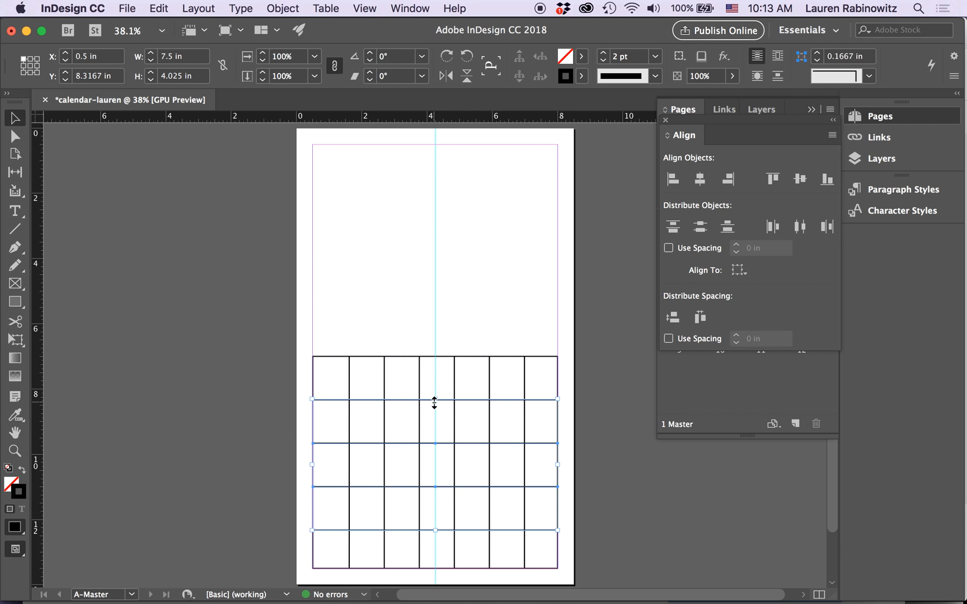
pyautogui.click(283, 414)
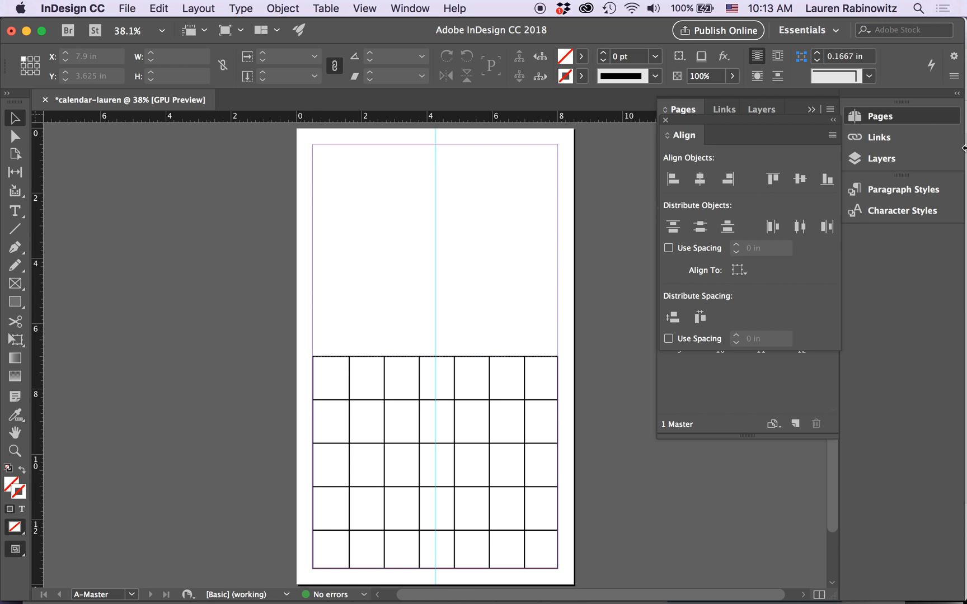
# Rename Layer 1 as grid, and bring the page thumbnails back into view
pyautogui.click(902, 165)
pyautogui.click(734, 133)
pyautogui.doubleClick(734, 131)
pyautogui.write('grid')
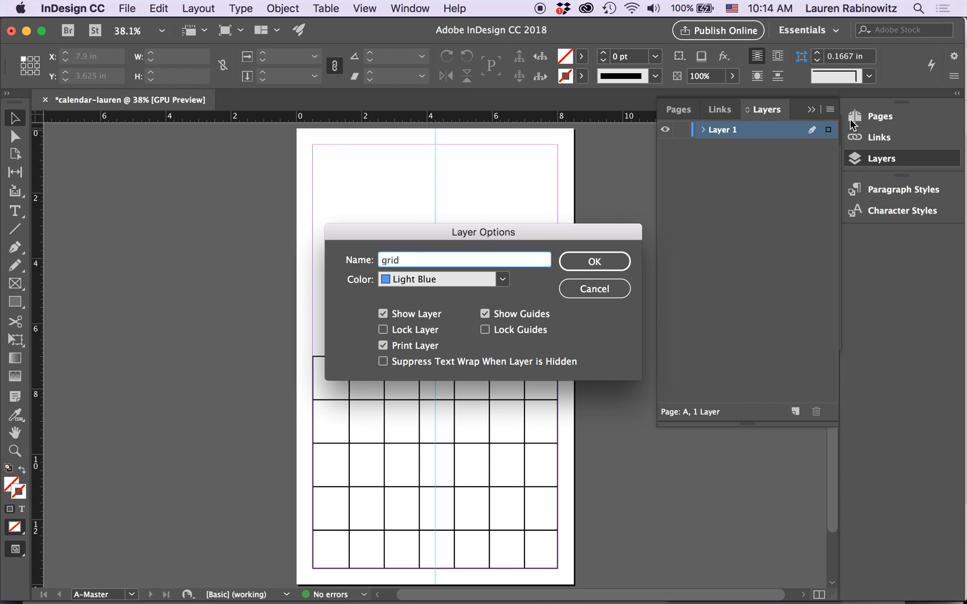
pyautogui.click(592, 263)
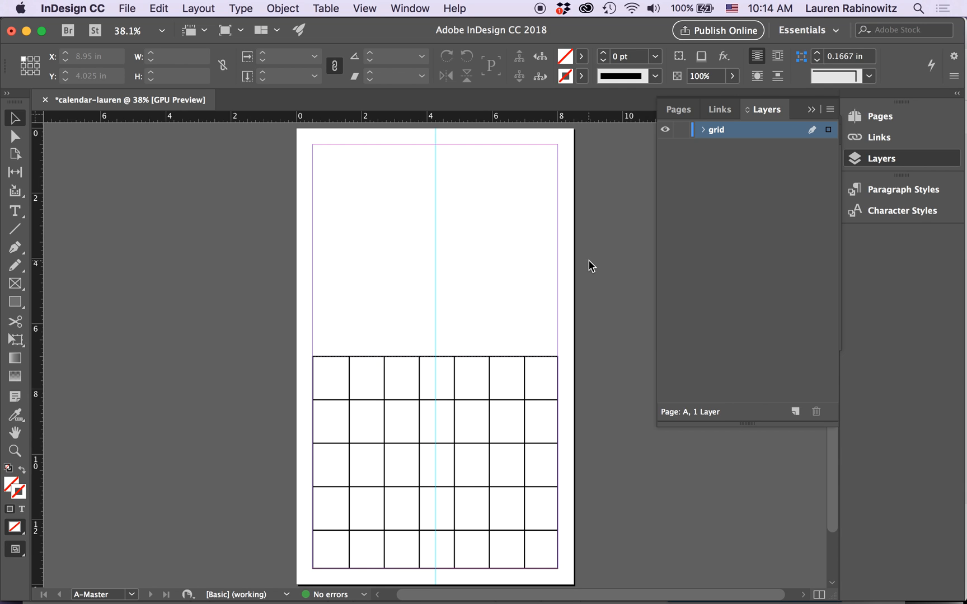
pyautogui.click(683, 110)
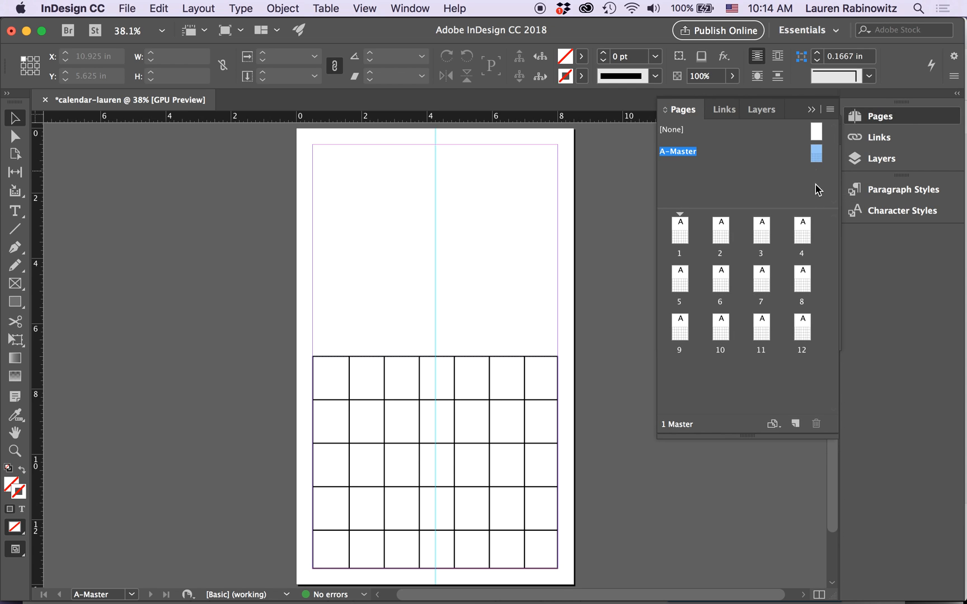